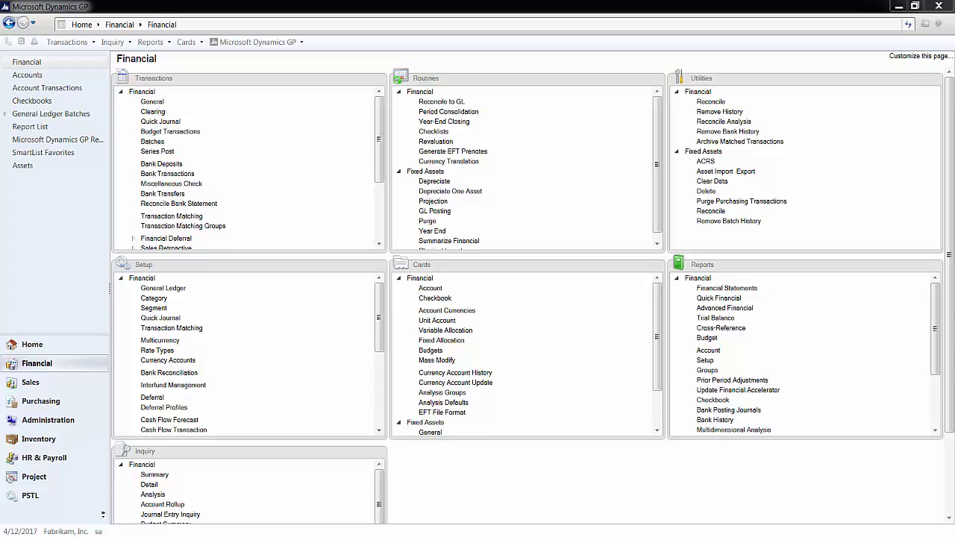
- Start fixed allocation account 123-4567-89 'Fixed Overhead' with distribution account 100-6510-00
{"action": "left_click", "coordinate": [52, 371]}
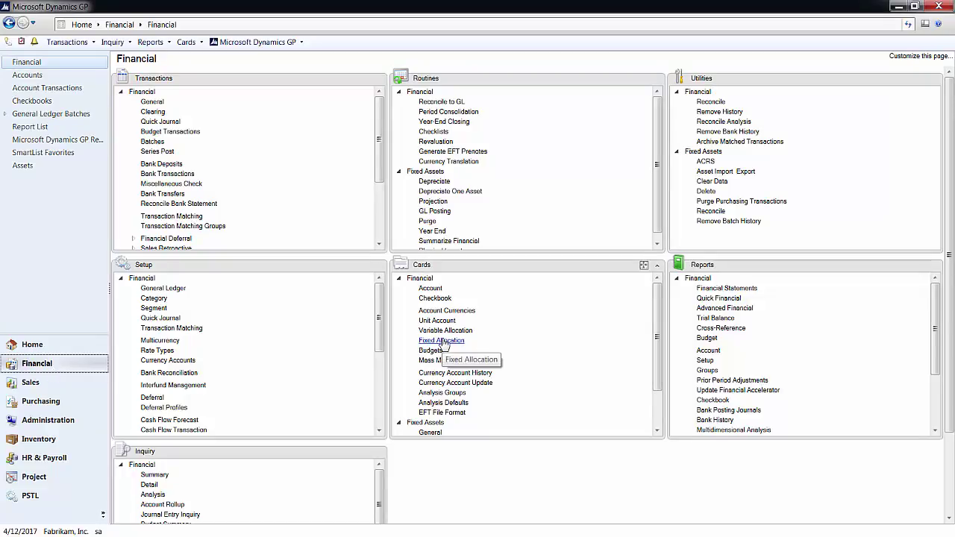
{"action": "left_click", "coordinate": [443, 341]}
{"action": "type", "text": "123-"}
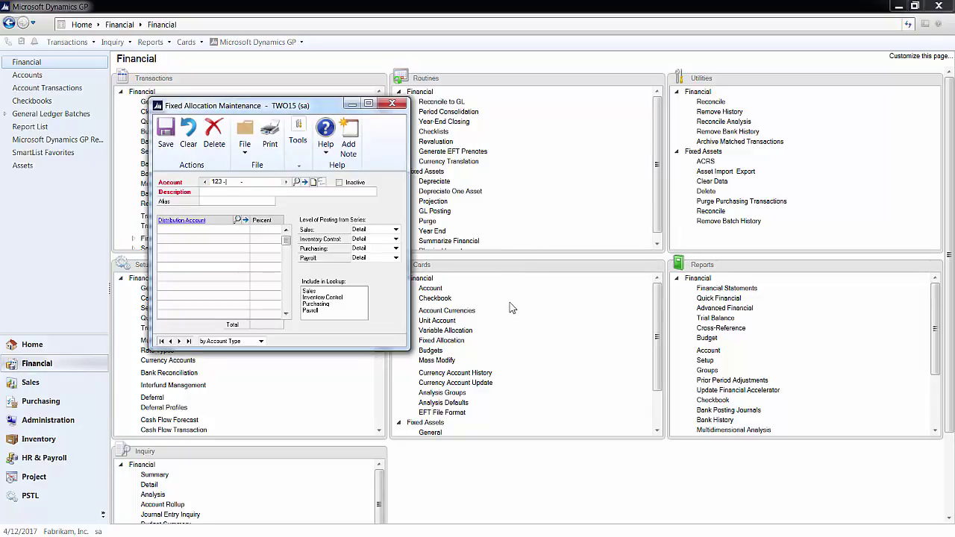
{"action": "type", "text": "4567 -89"}
{"action": "key", "text": "Tab"}
{"action": "type", "text": "Fix"}
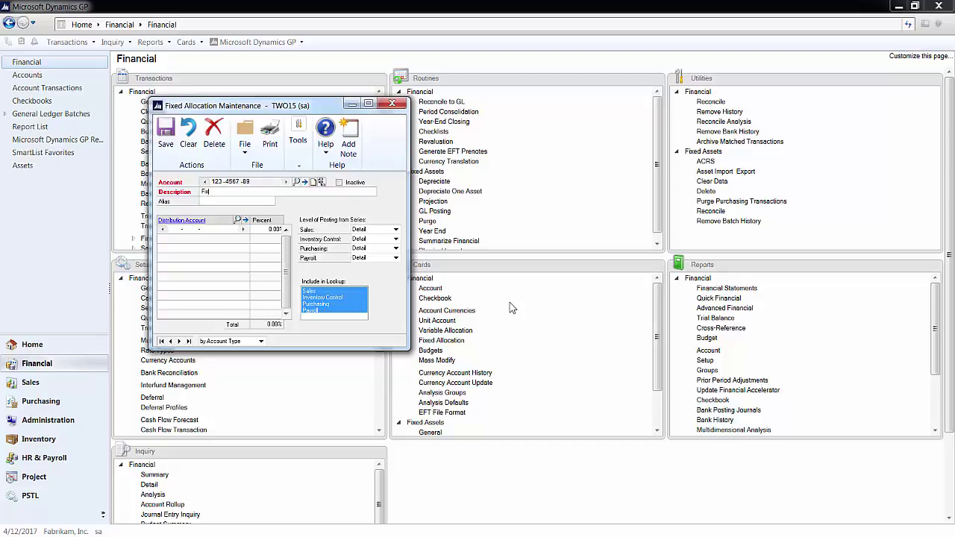
{"action": "type", "text": "ed Overhead"}
{"action": "key", "text": "Tab"}
{"action": "key", "text": "Tab"}
{"action": "type", "text": "10"}
{"action": "type", "text": "0 -6510 -"}
{"action": "type", "text": "00"}
{"action": "key", "text": "Tab"}
{"action": "key", "text": "Tab"}
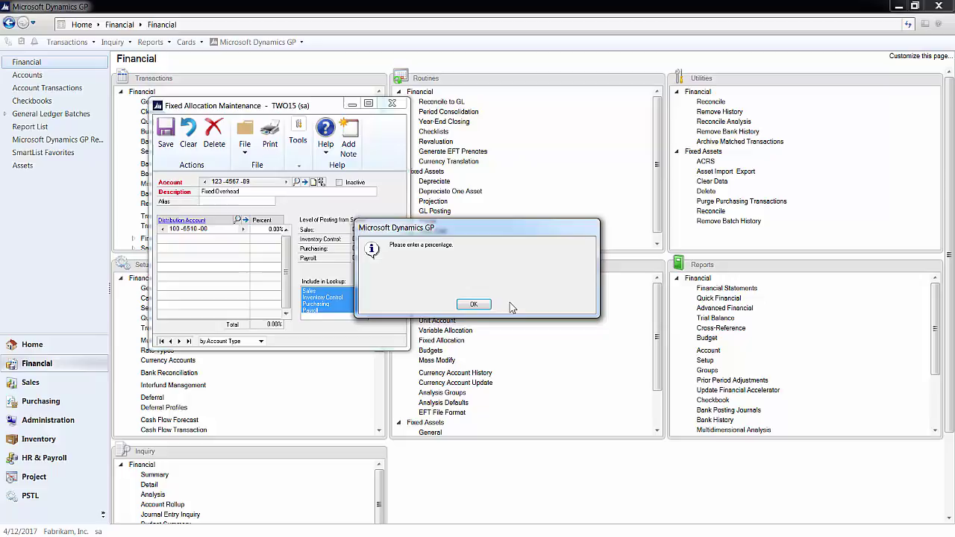
- Give 100-6510-00 a 10% share and add 200-6510-00 at 20%
{"action": "left_click", "coordinate": [473, 305]}
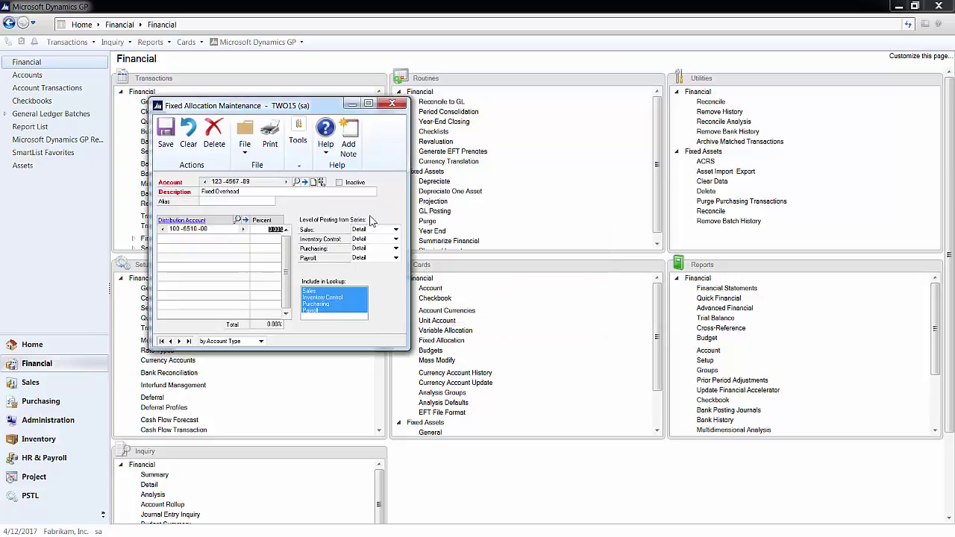
{"action": "type", "text": "10"}
{"action": "key", "text": "Tab"}
{"action": "type", "text": "200 -"}
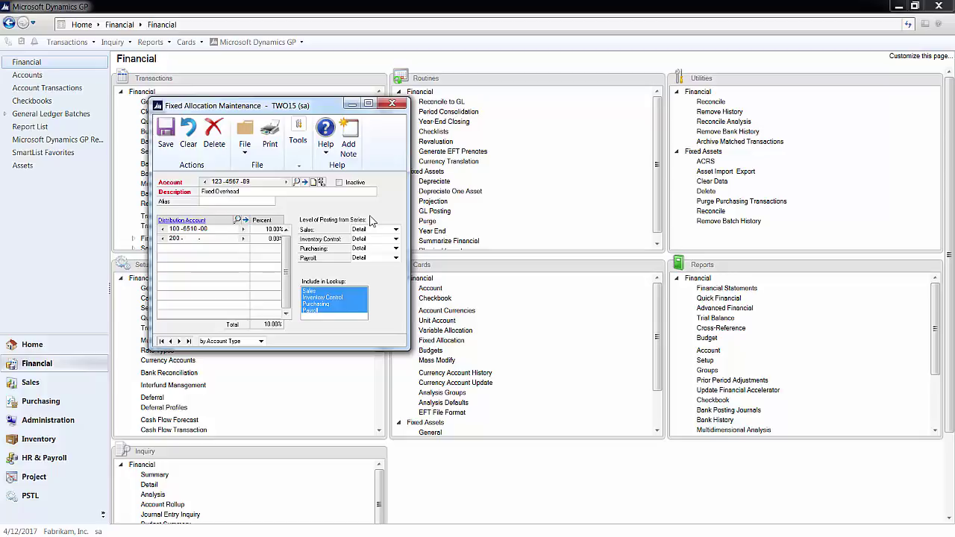
{"action": "type", "text": "6510 -00"}
{"action": "key", "text": "Tab"}
{"action": "type", "text": "20"}
{"action": "key", "text": "Tab"}
- Add 300-6510-00 at 70% and save the allocation account
{"action": "type", "text": "30"}
{"action": "type", "text": "0 -"}
{"action": "type", "text": "6510 -00"}
{"action": "key", "text": "Tab"}
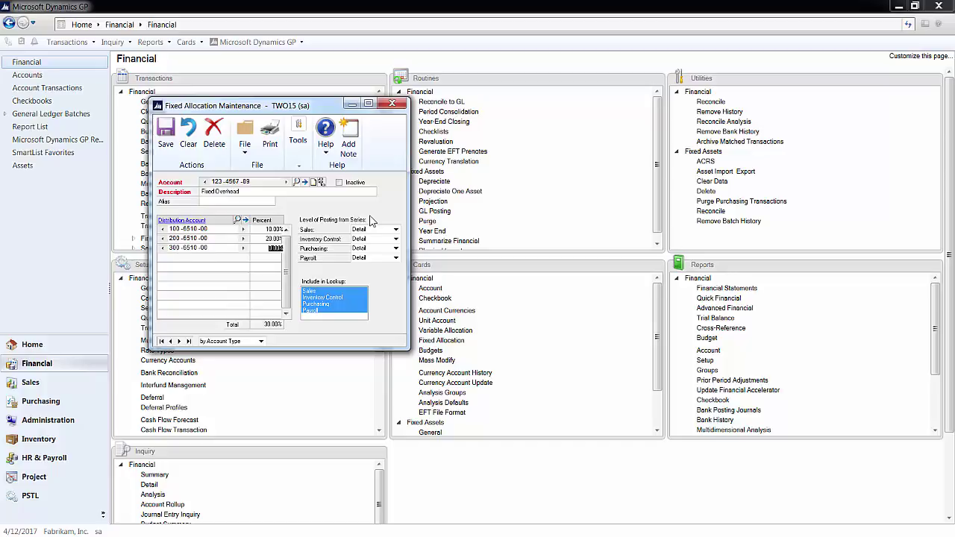
{"action": "type", "text": "70"}
{"action": "key", "text": "Tab"}
{"action": "left_click", "coordinate": [165, 144]}
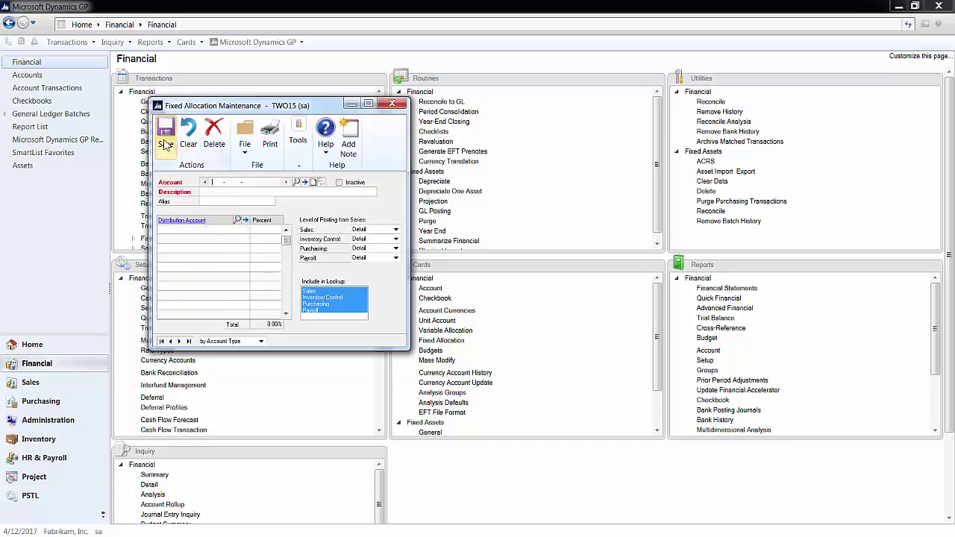
- Close Fixed Allocation Maintenance and open Variable Allocation from the Financial Cards
{"action": "left_click", "coordinate": [390, 105]}
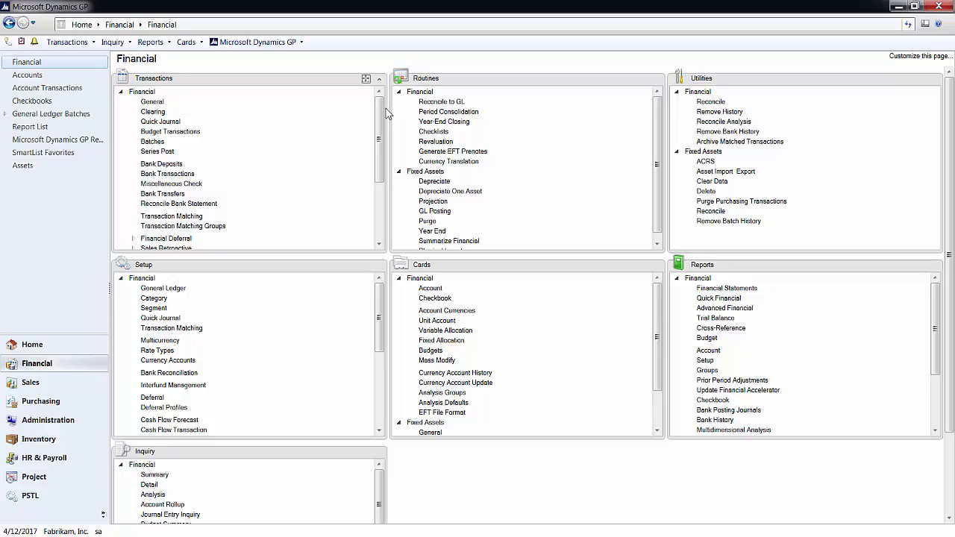
{"action": "left_click", "coordinate": [452, 334]}
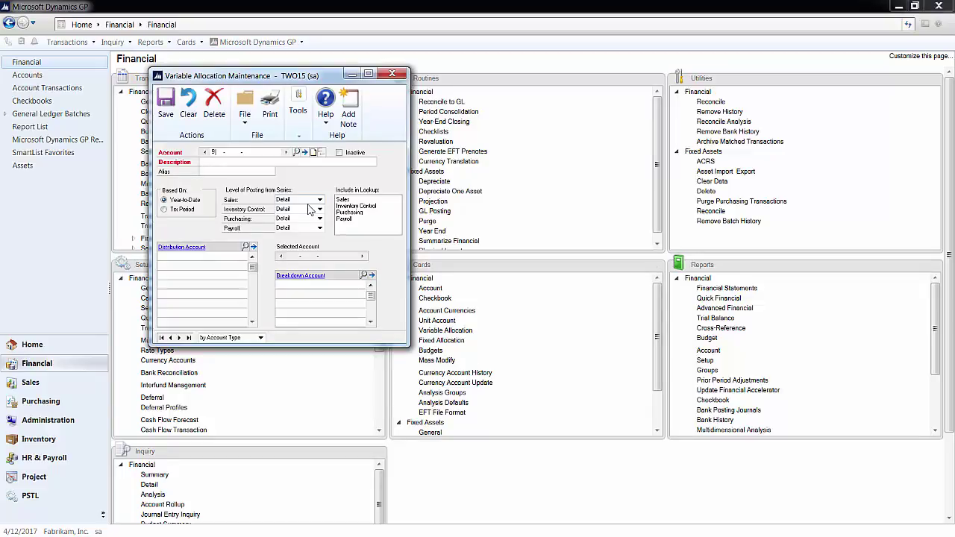
- Enter account 987-6543-21 with description 'Variable Overhead'
{"action": "type", "text": "987 -6543 -21"}
{"action": "key", "text": "Tab"}
{"action": "type", "text": "Variable "}
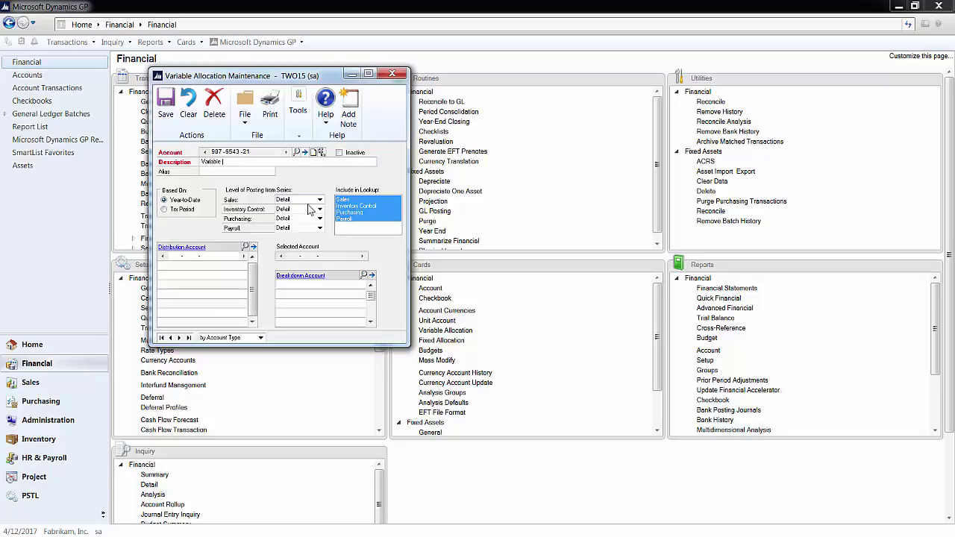
{"action": "type", "text": "Overhead"}
- Add distribution account 100-6510-00 and begin its breakdown account 000-4100-00
{"action": "left_click", "coordinate": [193, 255]}
{"action": "type", "text": "00 -6510 -9"}
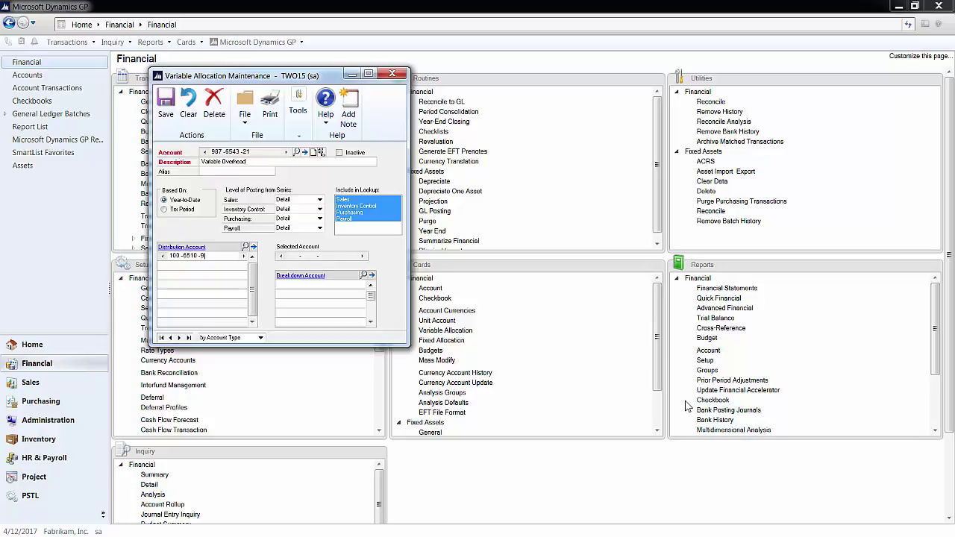
{"action": "type", "text": "10"}
{"action": "key", "text": "BackSpace"}
{"action": "key", "text": "BackSpace"}
{"action": "type", "text": "00"}
{"action": "key", "text": "Tab"}
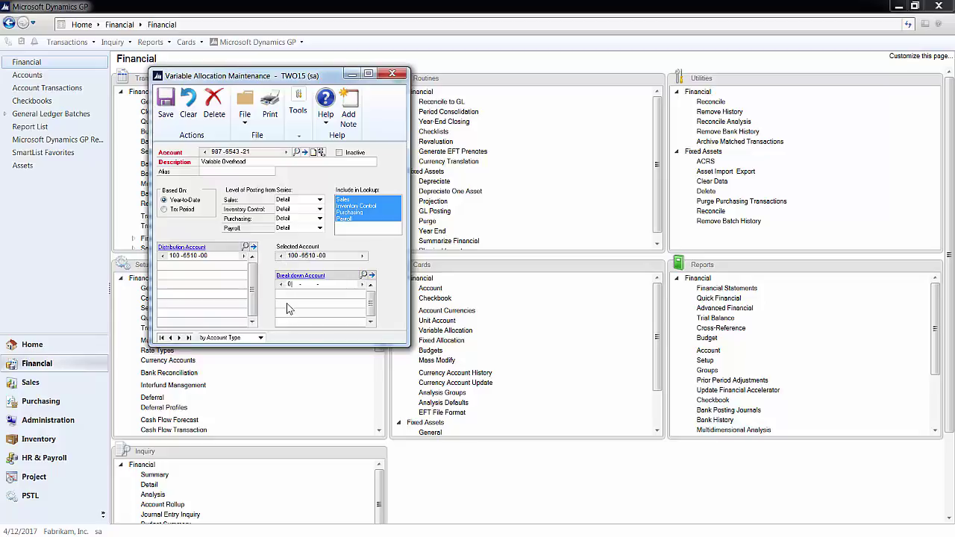
{"action": "type", "text": "0"}
{"action": "type", "text": "00 -4100 -00"}
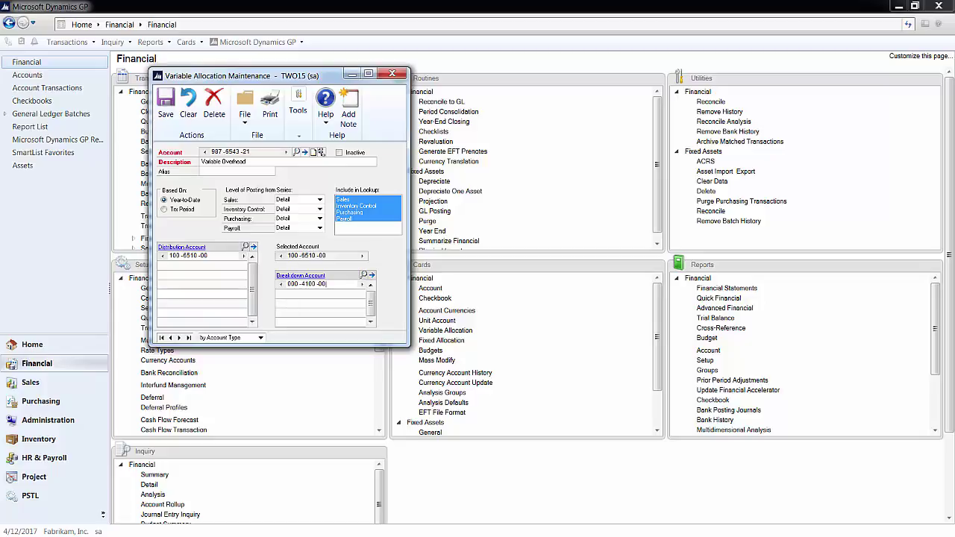